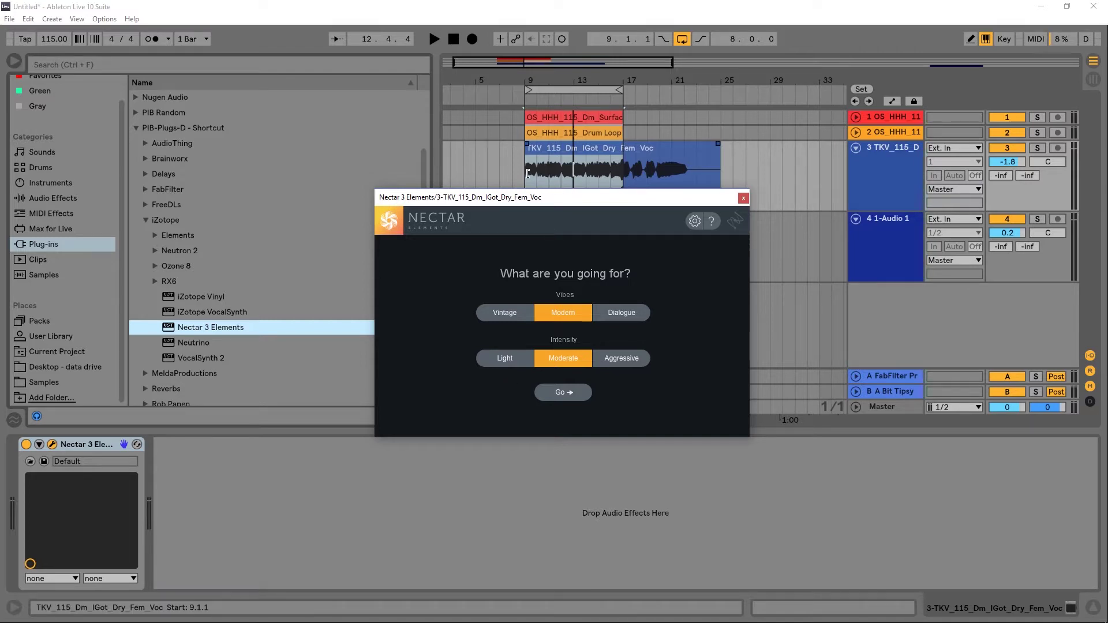
Preview the mix and run Nectar's Vocal Assistant on the vocal with Vintage vibe and Moderate intensity, playing audio for analysis
{"action": "key", "text": "space"}
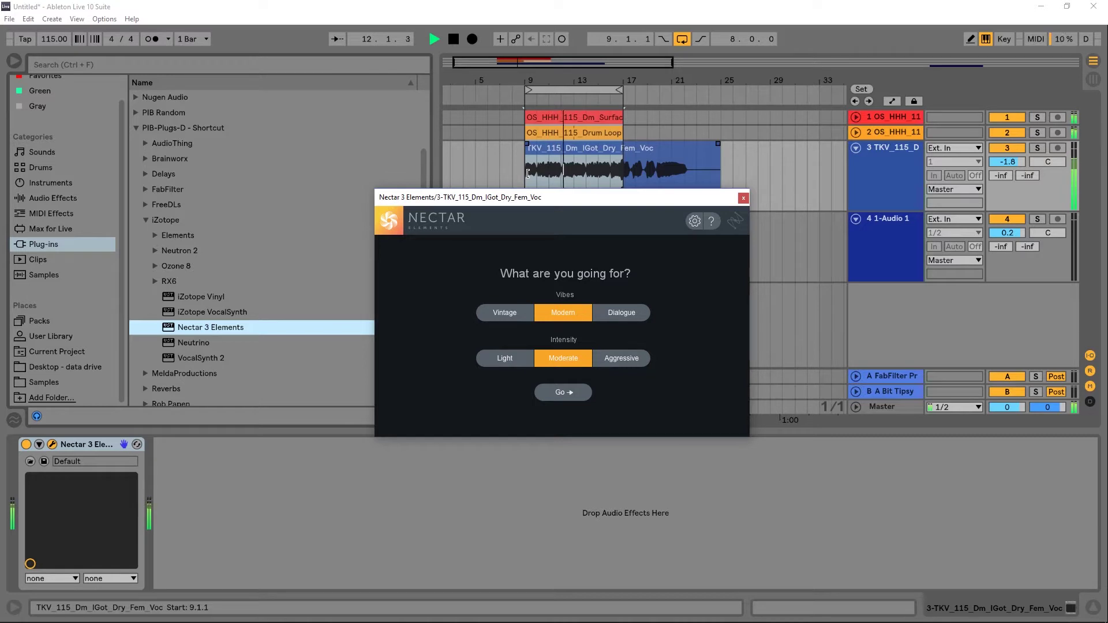
{"action": "key", "text": "space"}
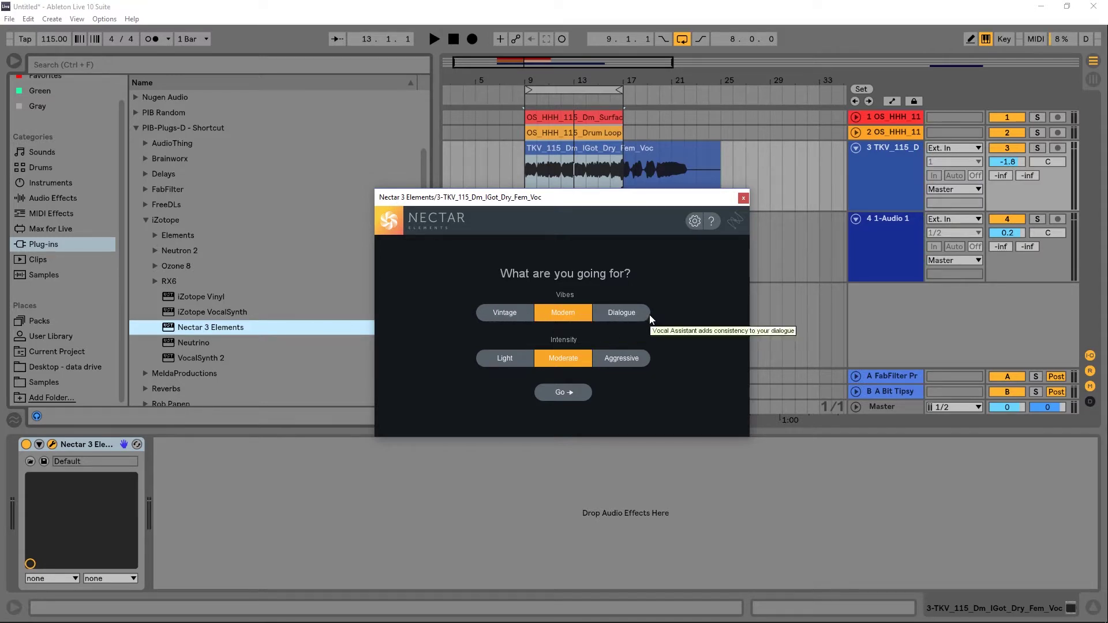
{"action": "left_click", "coordinate": [502, 314]}
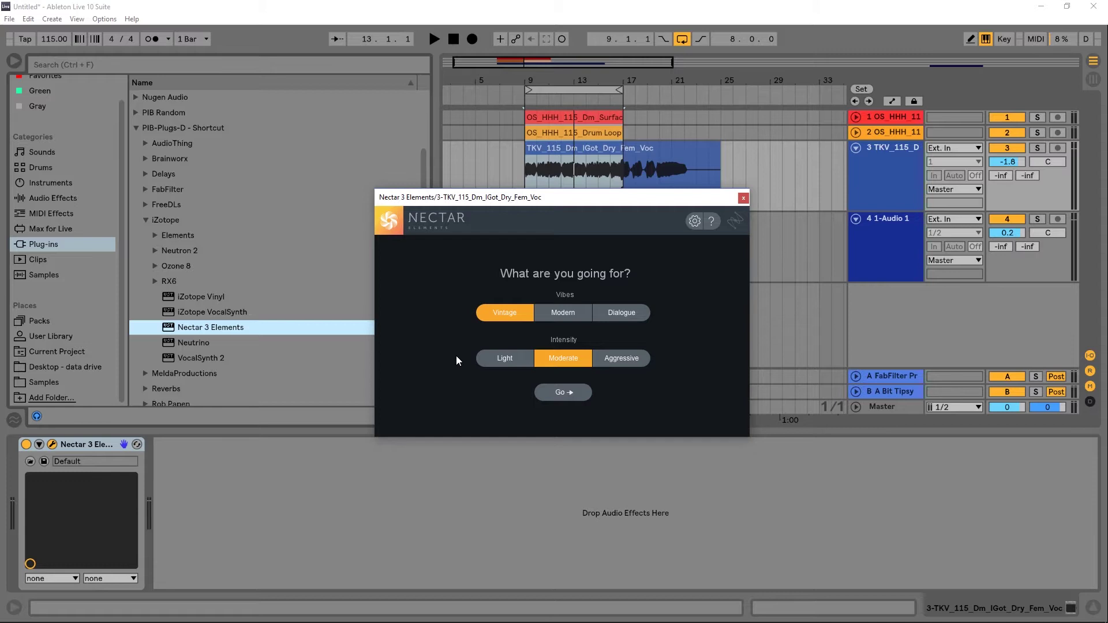
{"action": "left_click", "coordinate": [571, 393]}
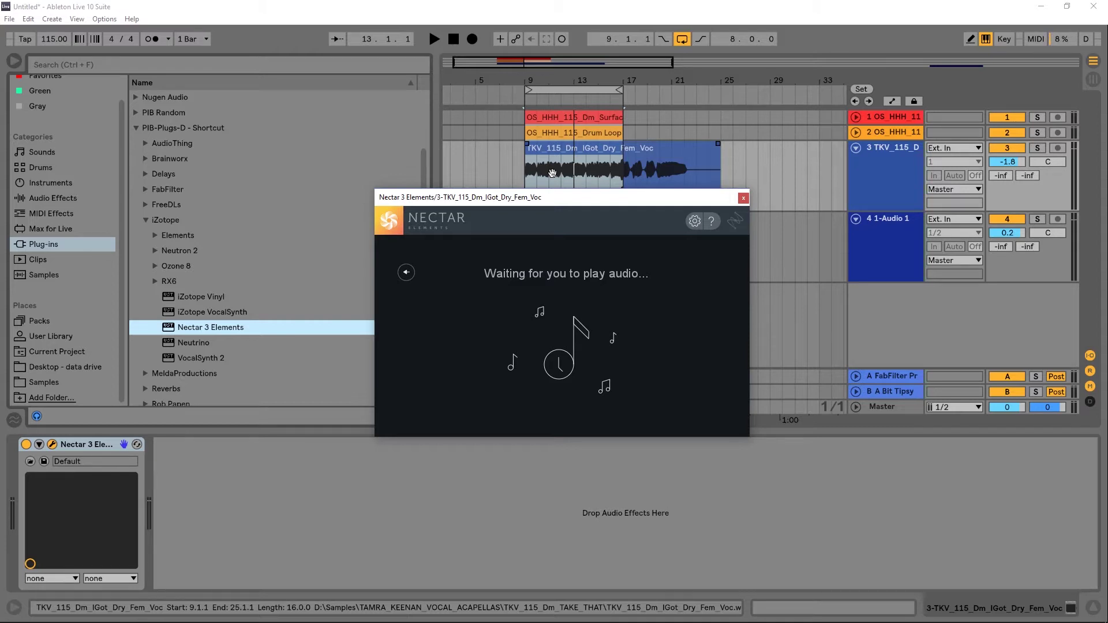
{"action": "key", "text": "space"}
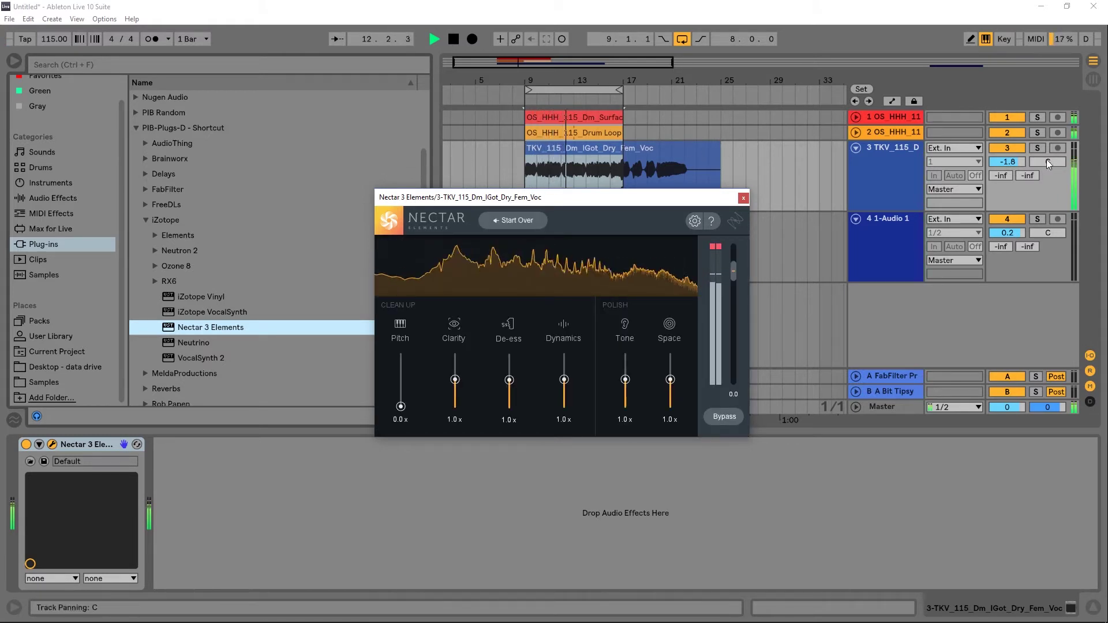
Solo the vocal on track 3 and compare its sound with Nectar bypassed and active, finishing with playback stopped
{"action": "left_click", "coordinate": [1036, 148]}
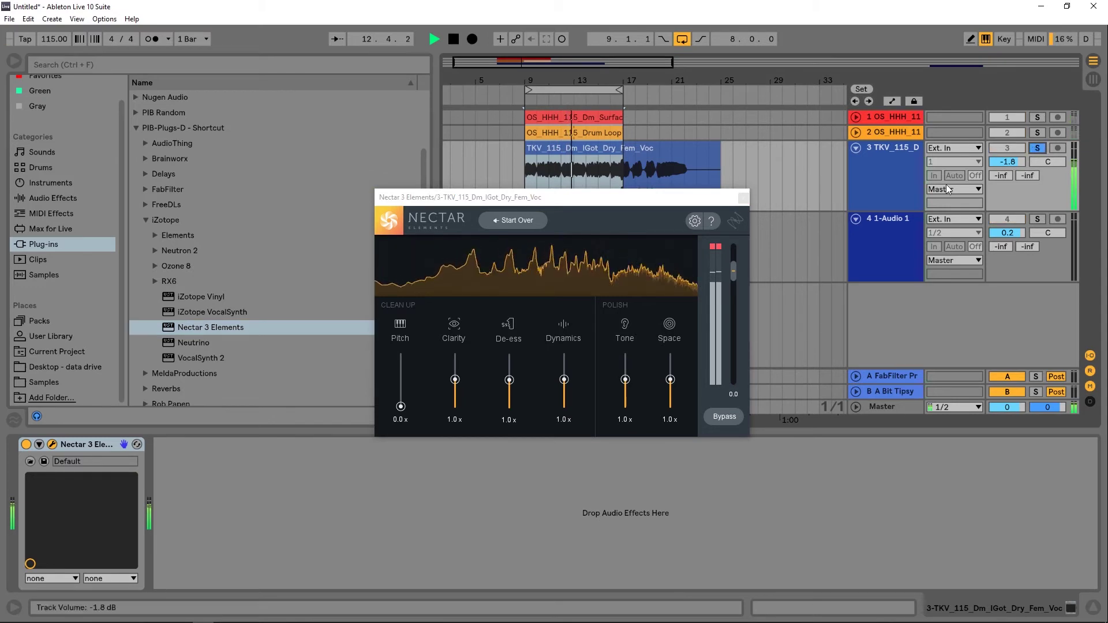
{"action": "left_click", "coordinate": [719, 418]}
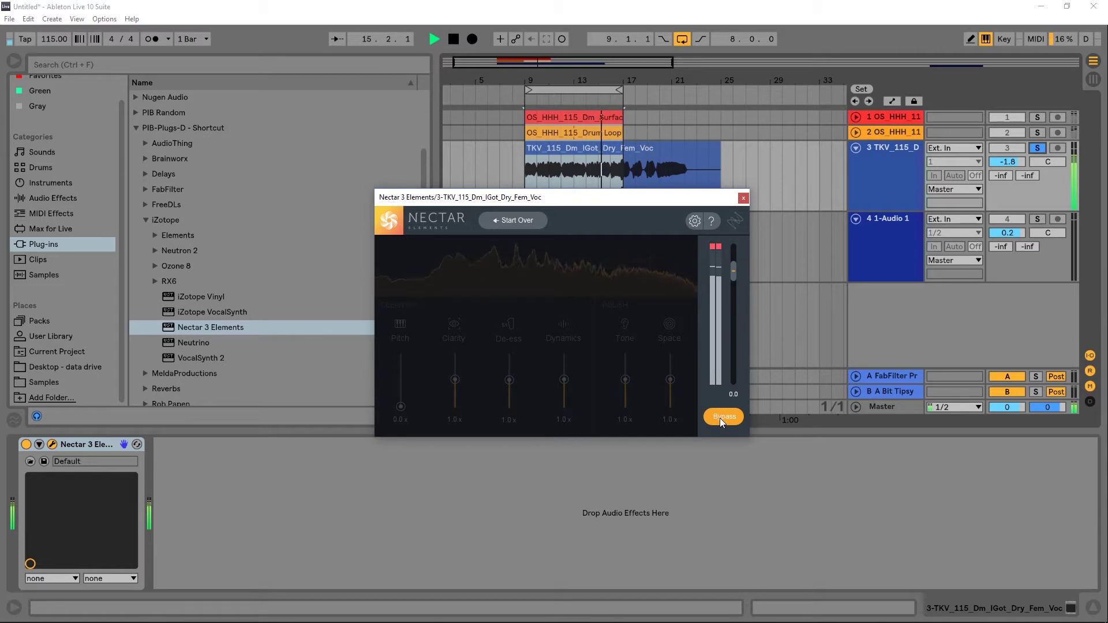
{"action": "left_click", "coordinate": [719, 418]}
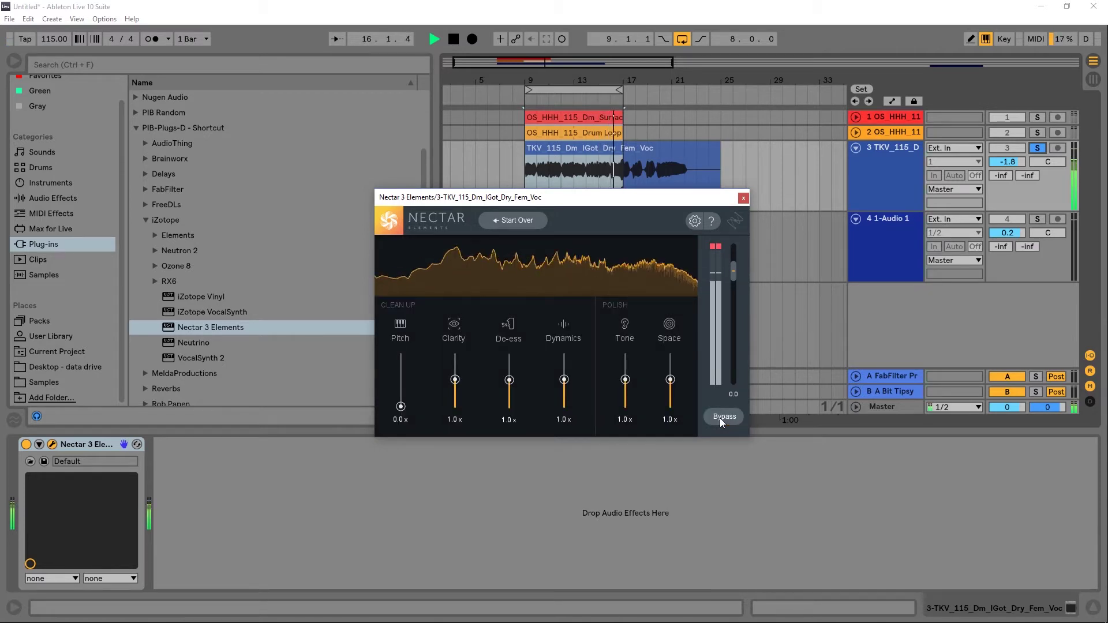
{"action": "key", "text": "space"}
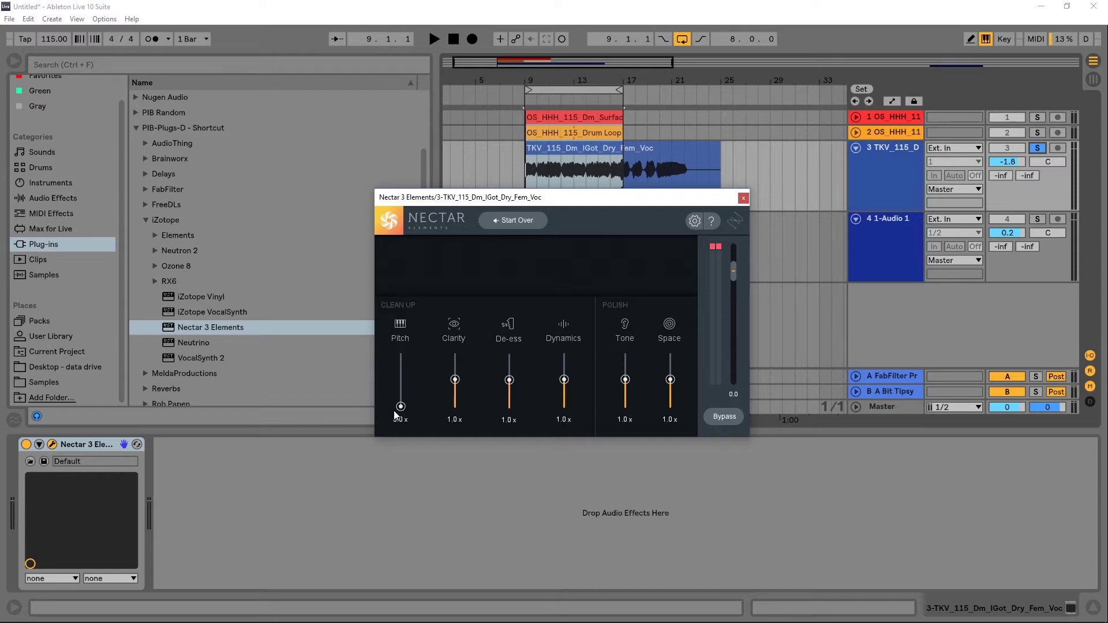
Try Nectar's Pitch correction at 2.0x and return it to 0.0x
{"action": "left_click_drag", "start_coordinate": [400, 407], "coordinate": [401, 354]}
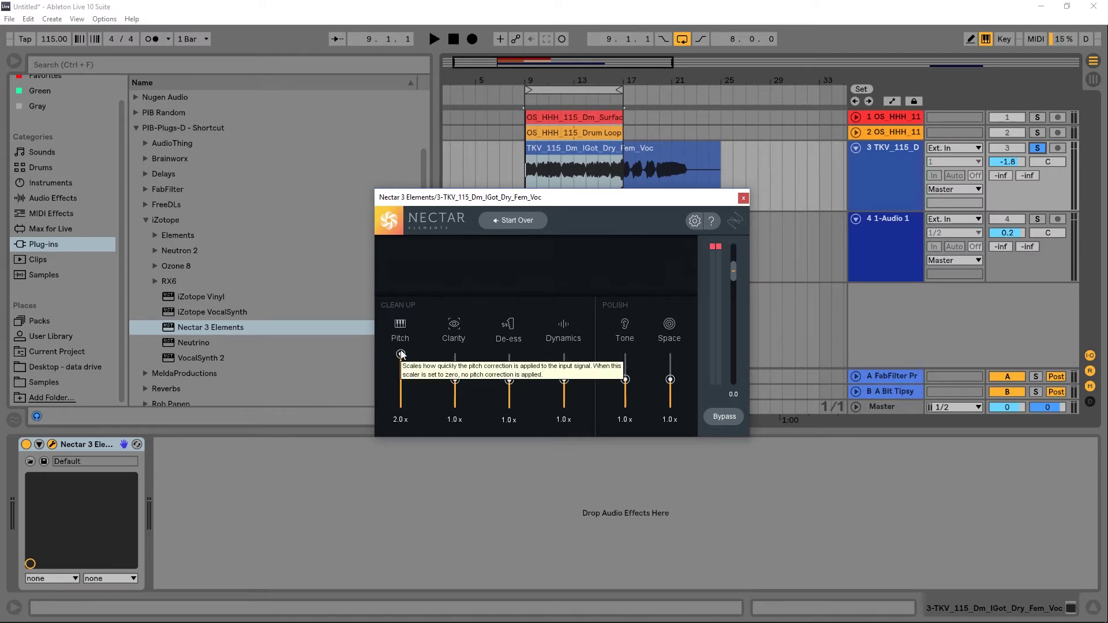
{"action": "left_click_drag", "start_coordinate": [401, 356], "coordinate": [401, 407]}
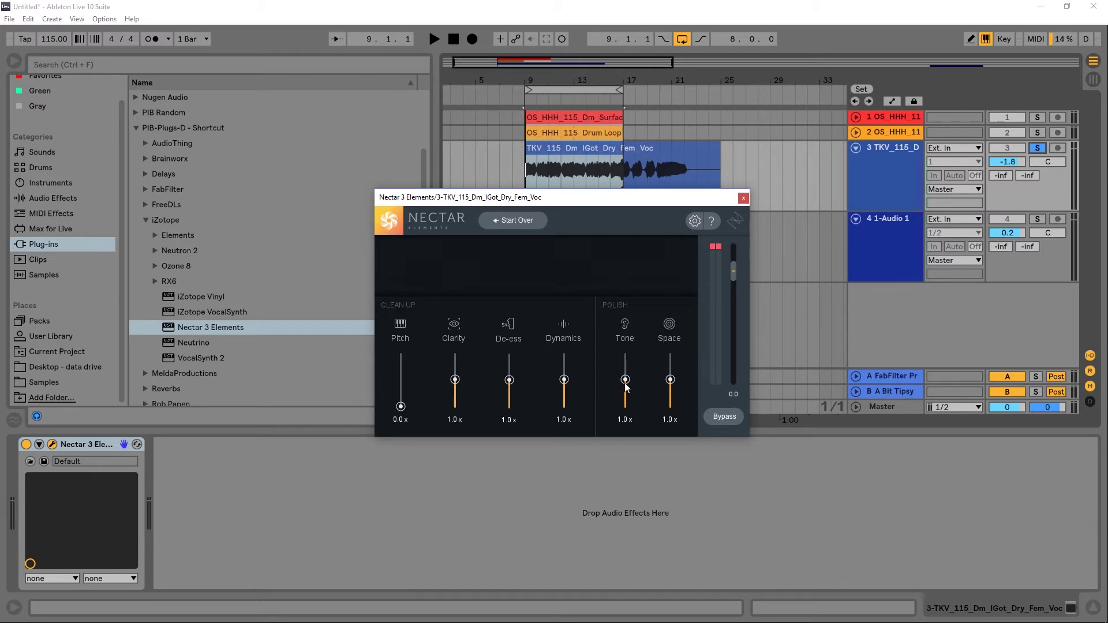
{"action": "mouse_move", "coordinate": [626, 386]}
{"action": "left_mouse_down"}
{"action": "mouse_move", "coordinate": [625, 442]}
{"action": "mouse_move", "coordinate": [626, 384]}
{"action": "left_mouse_up"}
While playing the soloed vocal, set Clarity and De-ess to 2.0x, Dynamics to 0.7x, Tone to 1.3x and Space to 0.7x
{"action": "key", "text": "space"}
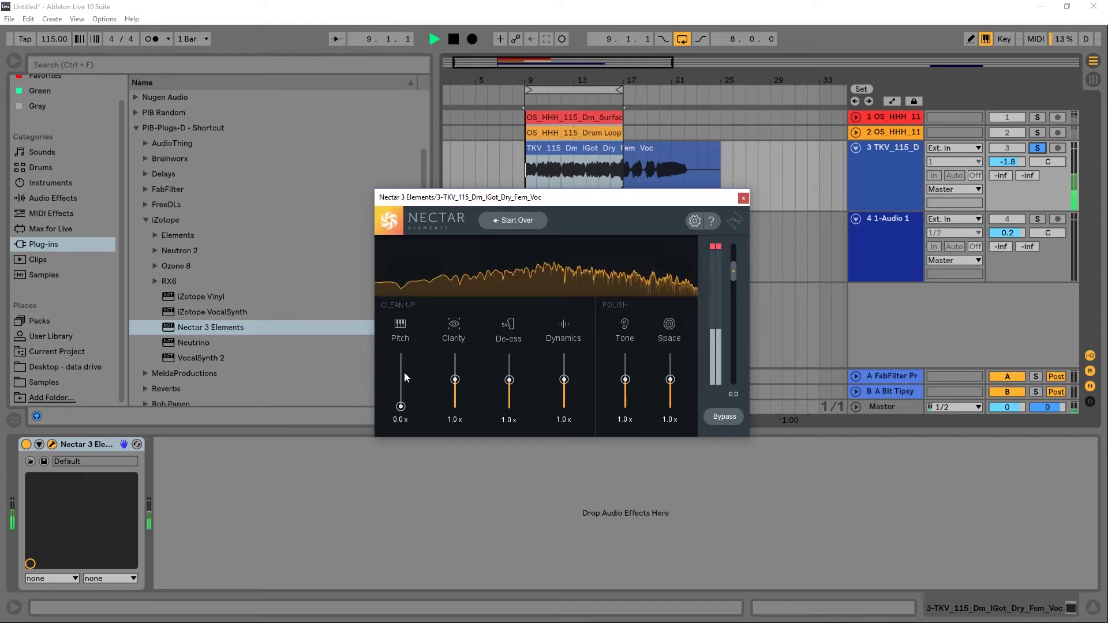
{"action": "left_click_drag", "start_coordinate": [455, 384], "coordinate": [553, 224]}
{"action": "left_click_drag", "start_coordinate": [511, 379], "coordinate": [516, 355]}
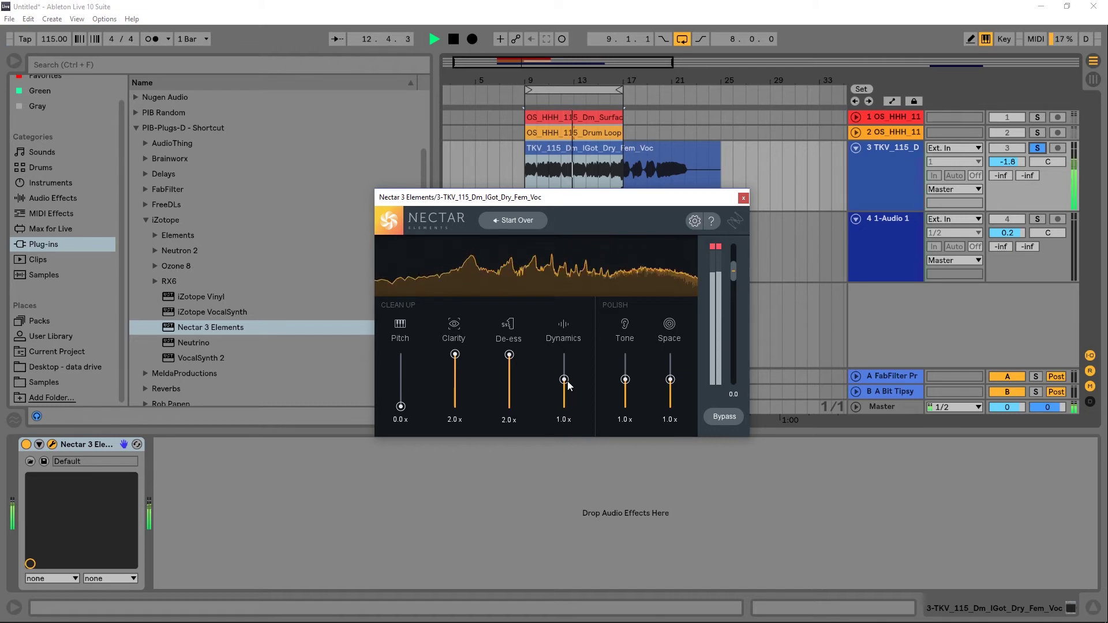
{"action": "left_click_drag", "start_coordinate": [566, 382], "coordinate": [670, 389]}
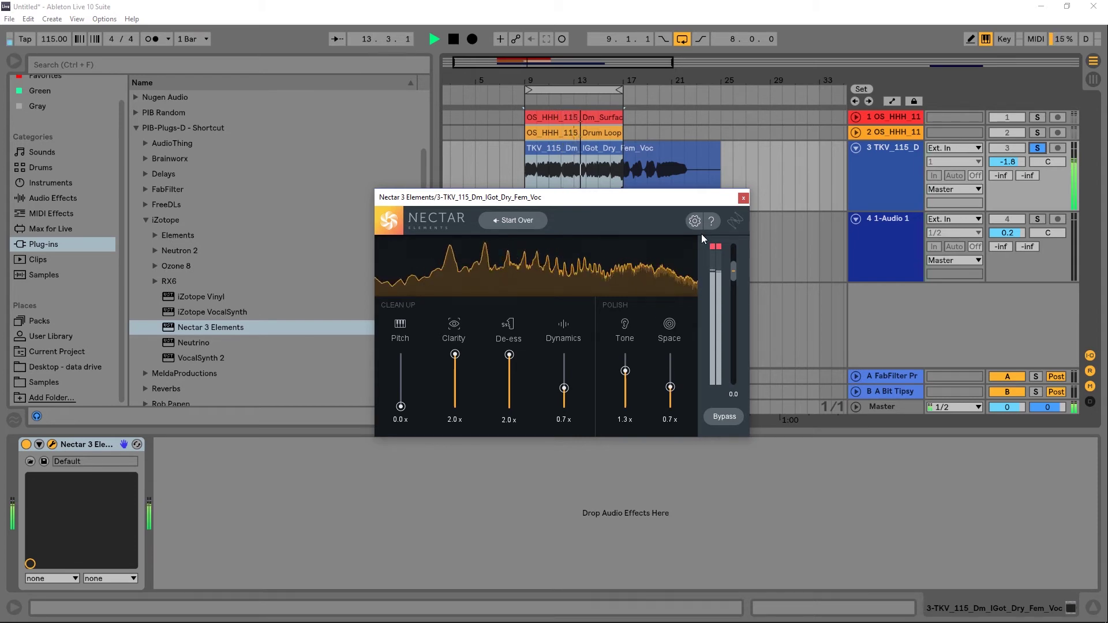
Compare the adjusted vocal against bypass and audition Pitch at 2.0x, restoring it to 0.0x and stopping playback
{"action": "left_click", "coordinate": [714, 413]}
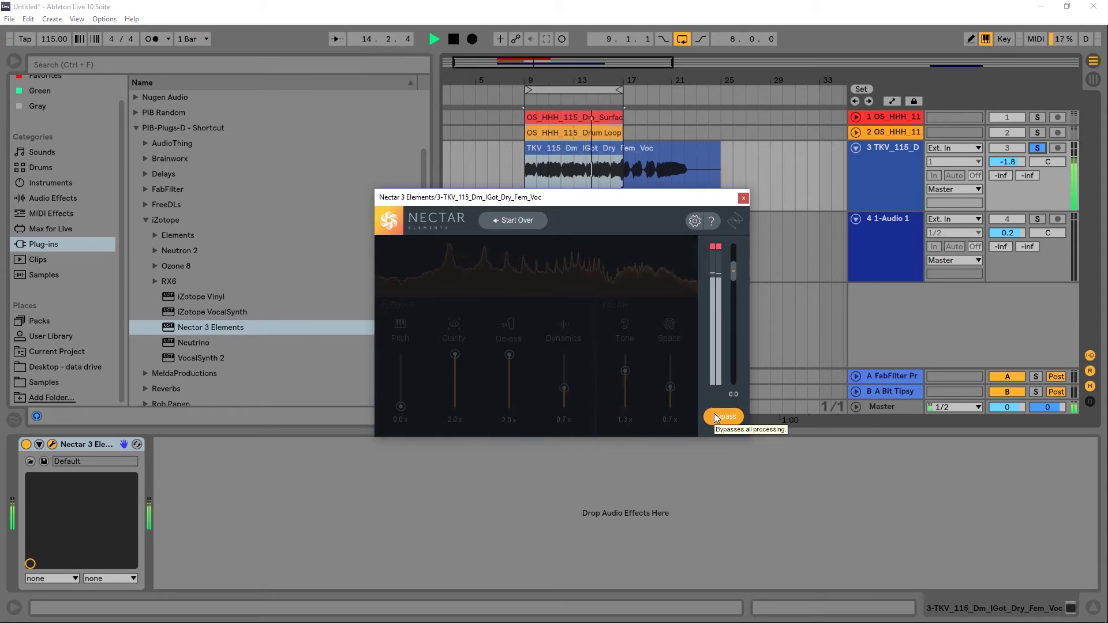
{"action": "left_click", "coordinate": [714, 413]}
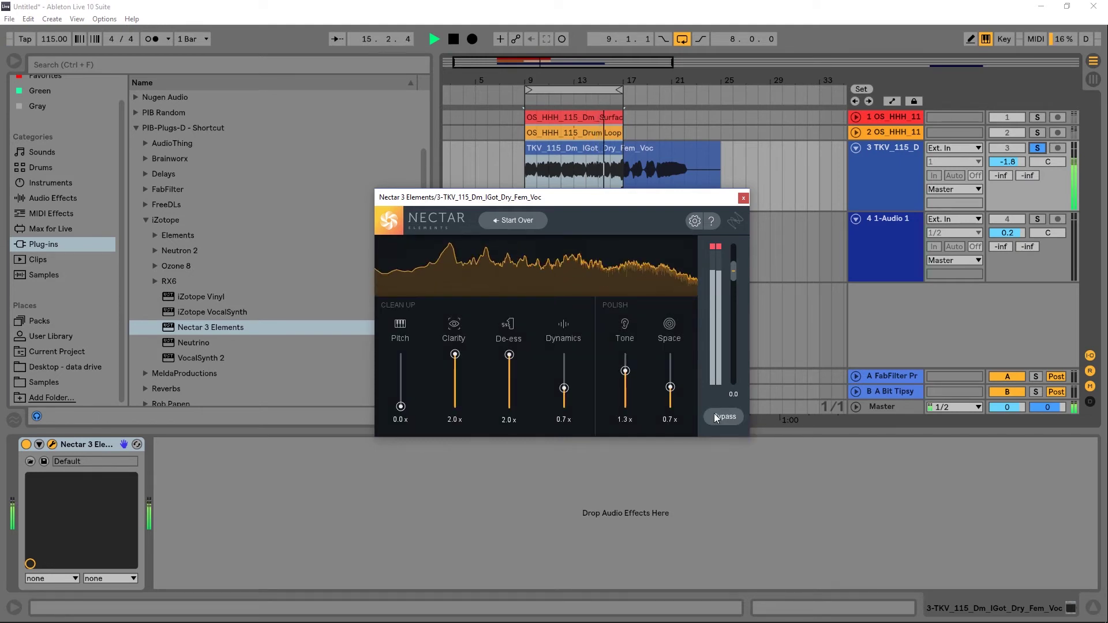
{"action": "left_click_drag", "start_coordinate": [400, 407], "coordinate": [402, 356]}
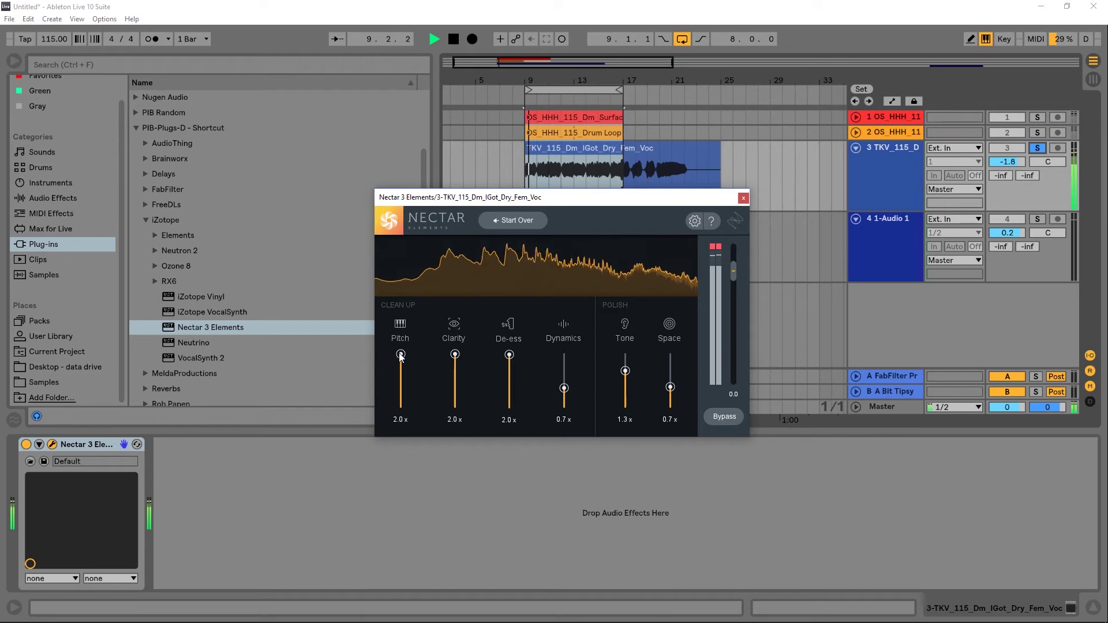
{"action": "left_click_drag", "start_coordinate": [401, 356], "coordinate": [399, 415]}
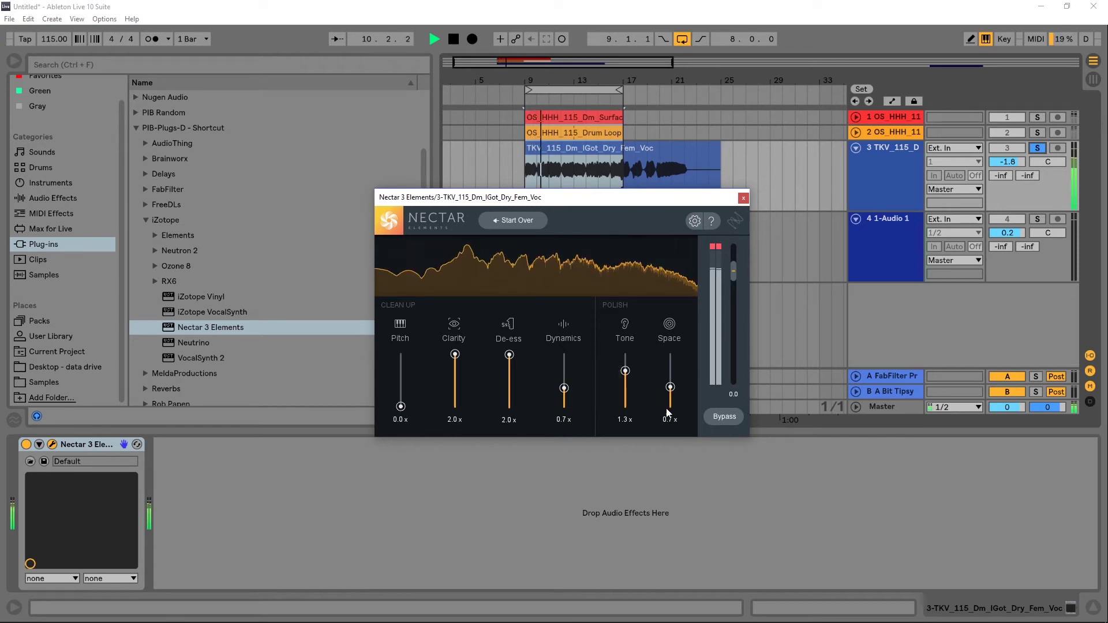
{"action": "left_click", "coordinate": [729, 418]}
{"action": "left_click", "coordinate": [730, 418]}
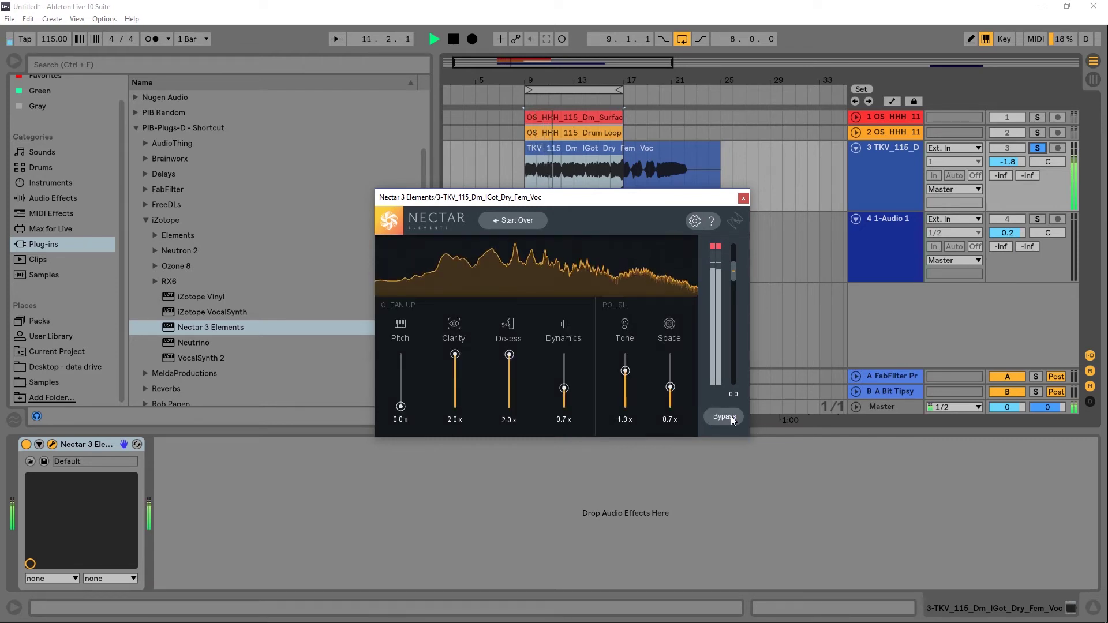
{"action": "key", "text": "space"}
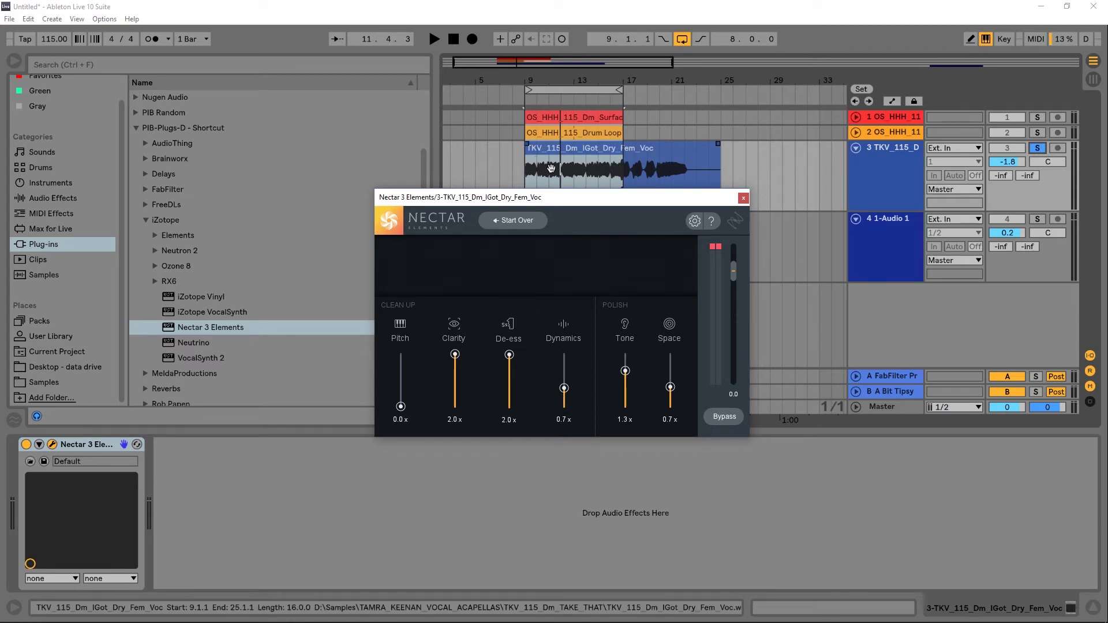
Set Nectar's Tone to 1.2x and take the vocal on track 3 out of solo
{"action": "left_click_drag", "start_coordinate": [626, 372], "coordinate": [626, 401]}
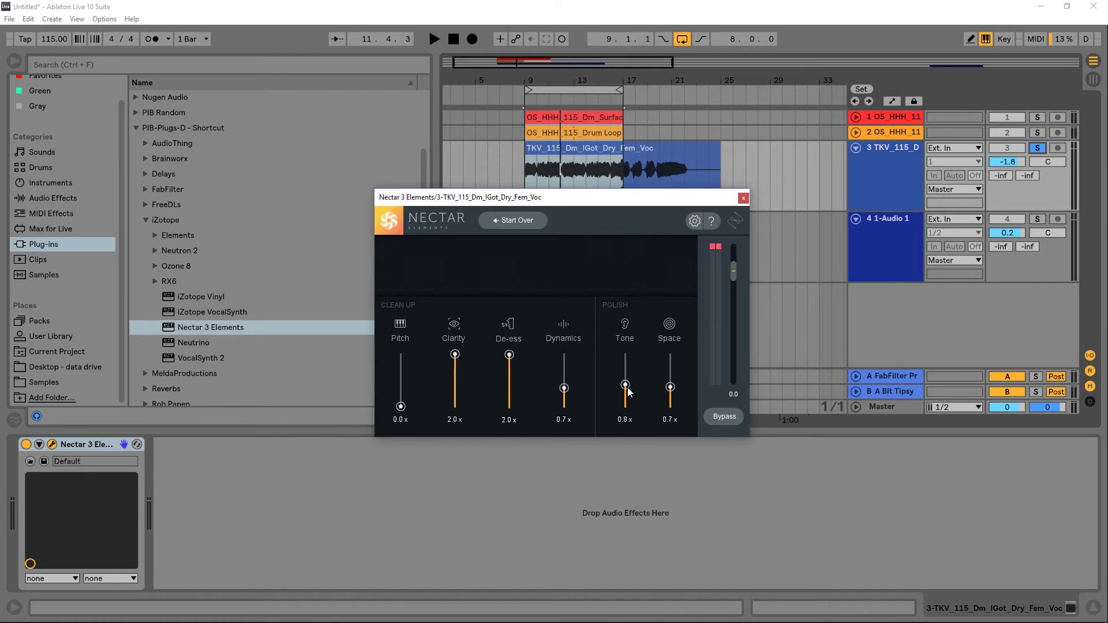
{"action": "left_click_drag", "start_coordinate": [629, 382], "coordinate": [631, 382]}
{"action": "left_click", "coordinate": [1041, 149]}
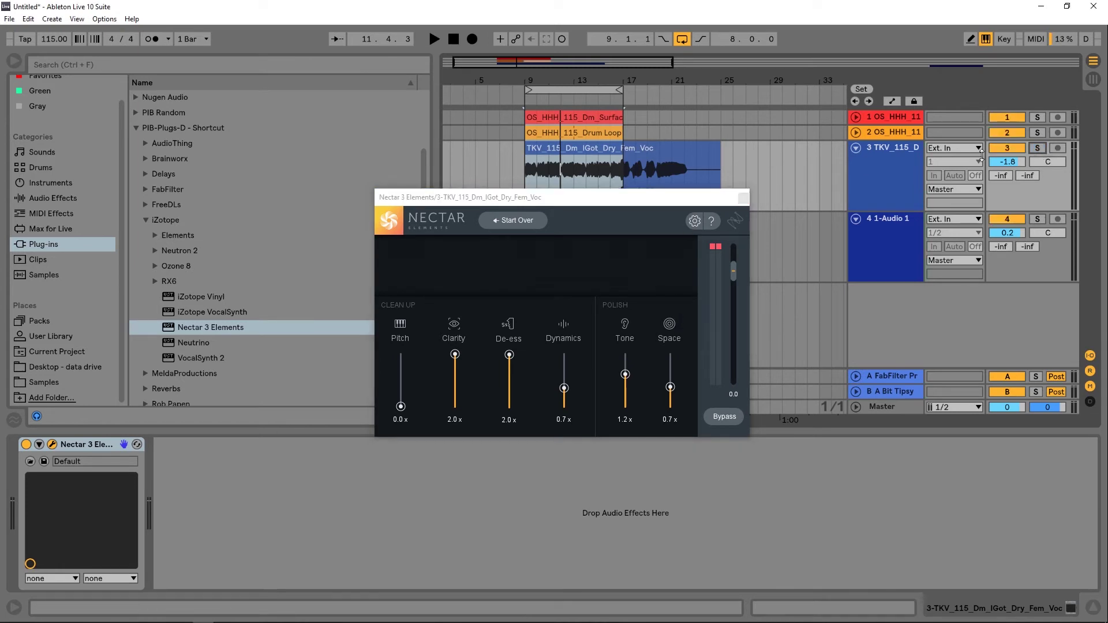
Play the full mix and compare the vocal with Nectar bypassed and active
{"action": "key", "text": "space"}
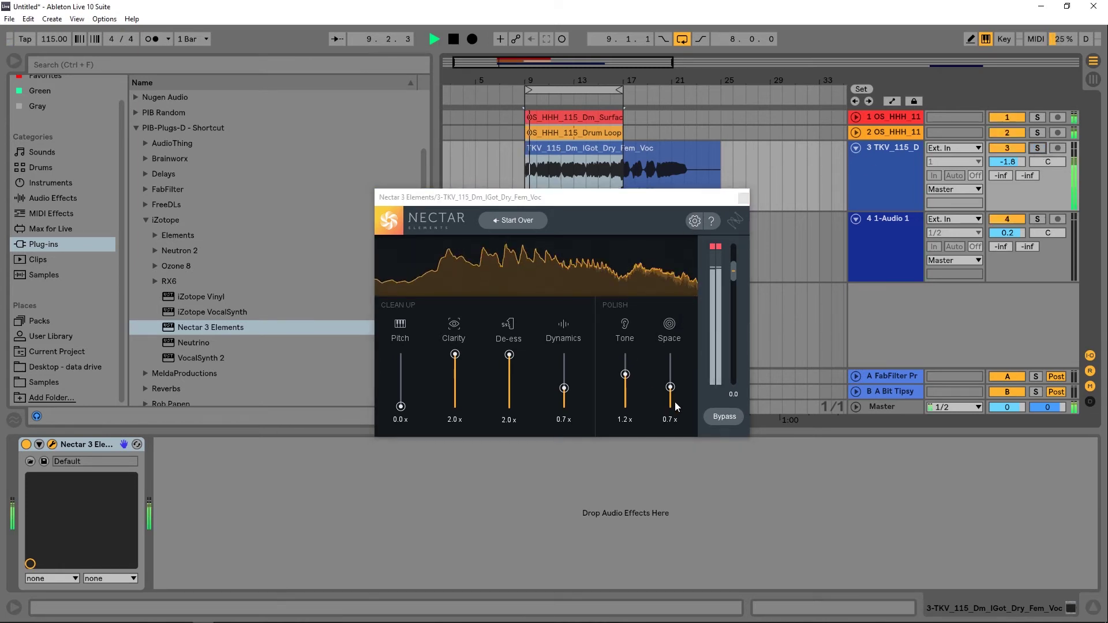
{"action": "left_click", "coordinate": [720, 418]}
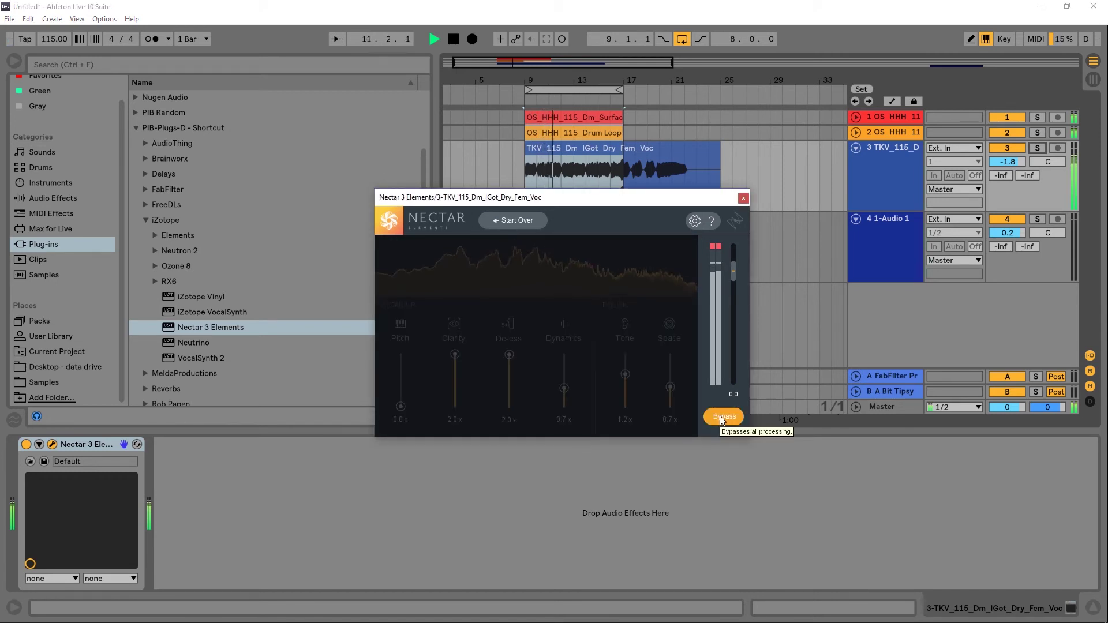
{"action": "left_click", "coordinate": [719, 416]}
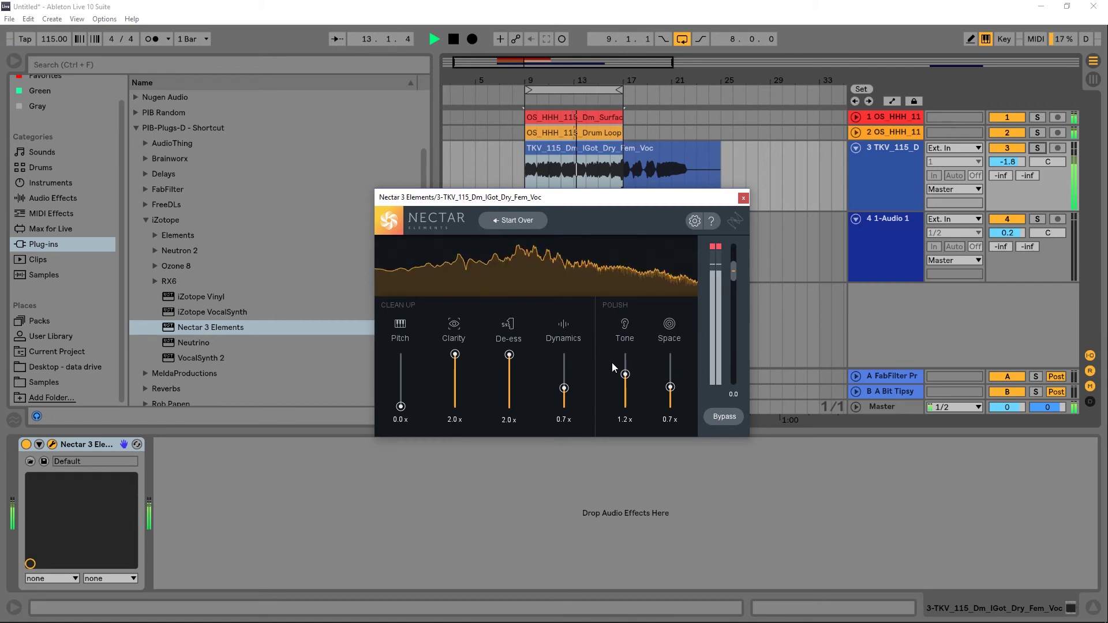
{"action": "key", "text": "space"}
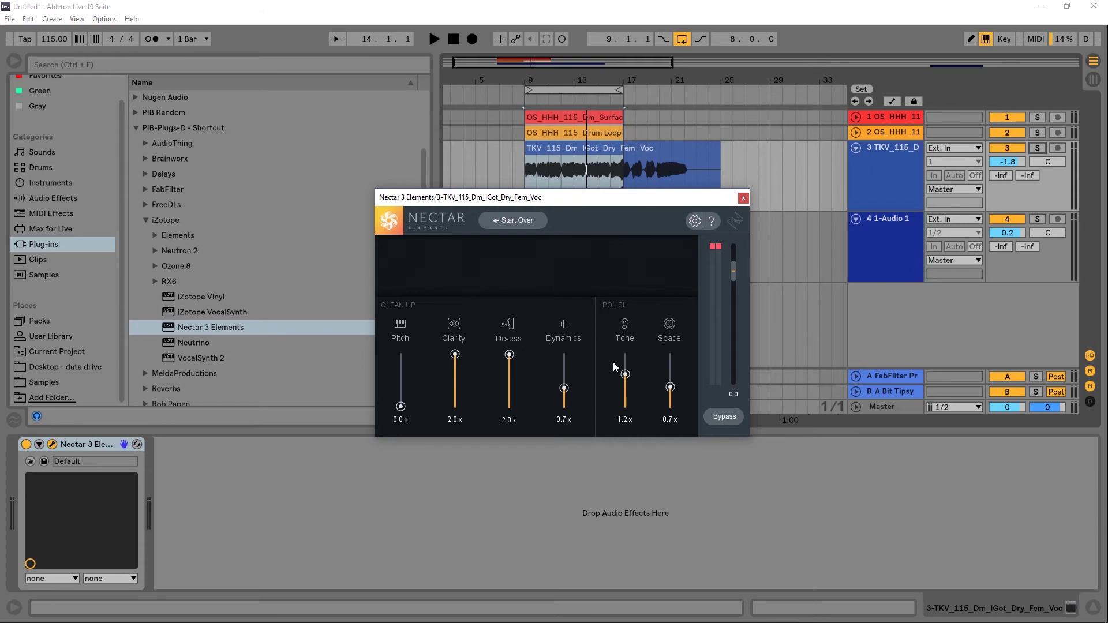
Reset the vocal's Nectar assistant and close its window, and set the eight-bar loop over the 1-Audio 1 clip starting at bar 73
{"action": "left_click", "coordinate": [524, 224]}
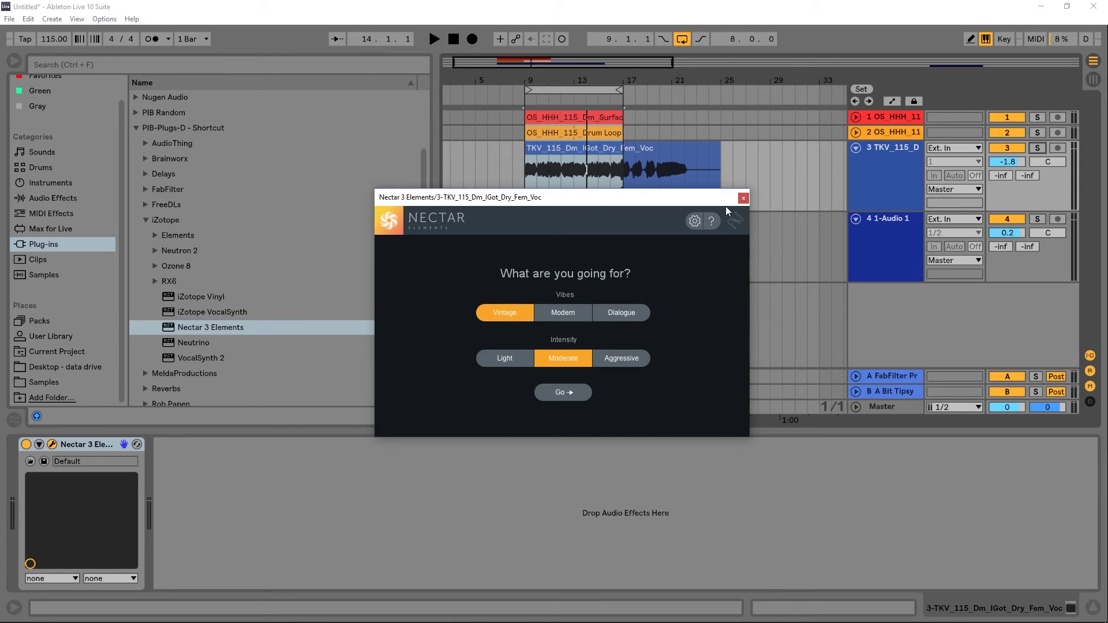
{"action": "left_click", "coordinate": [743, 198]}
{"action": "left_click_drag", "start_coordinate": [580, 83], "coordinate": [580, 58]}
{"action": "left_click_drag", "start_coordinate": [499, 90], "coordinate": [767, 90]}
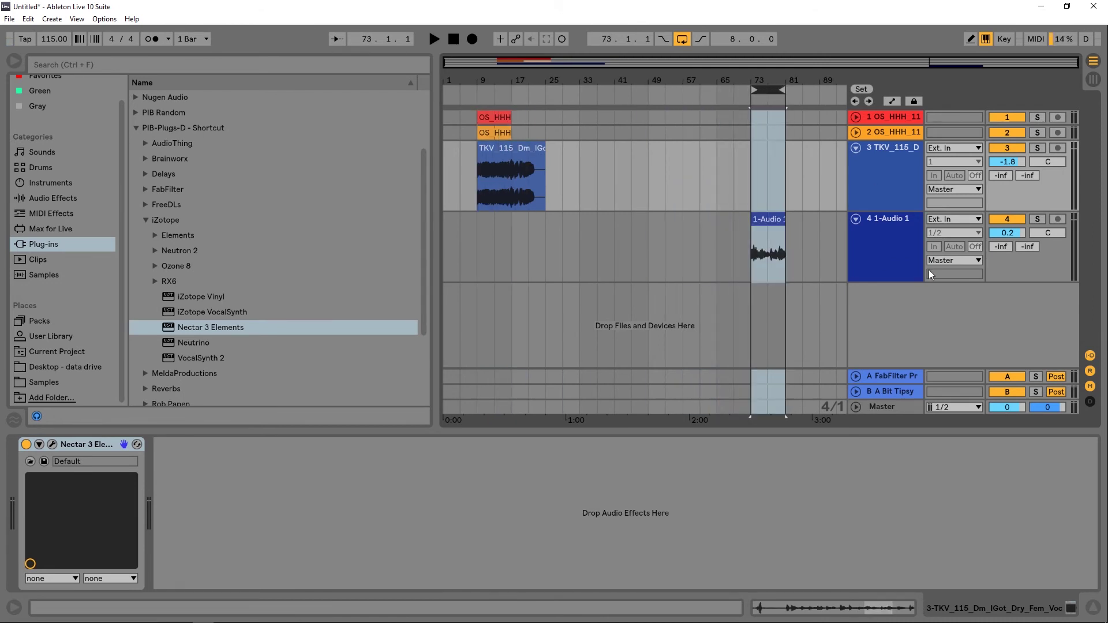
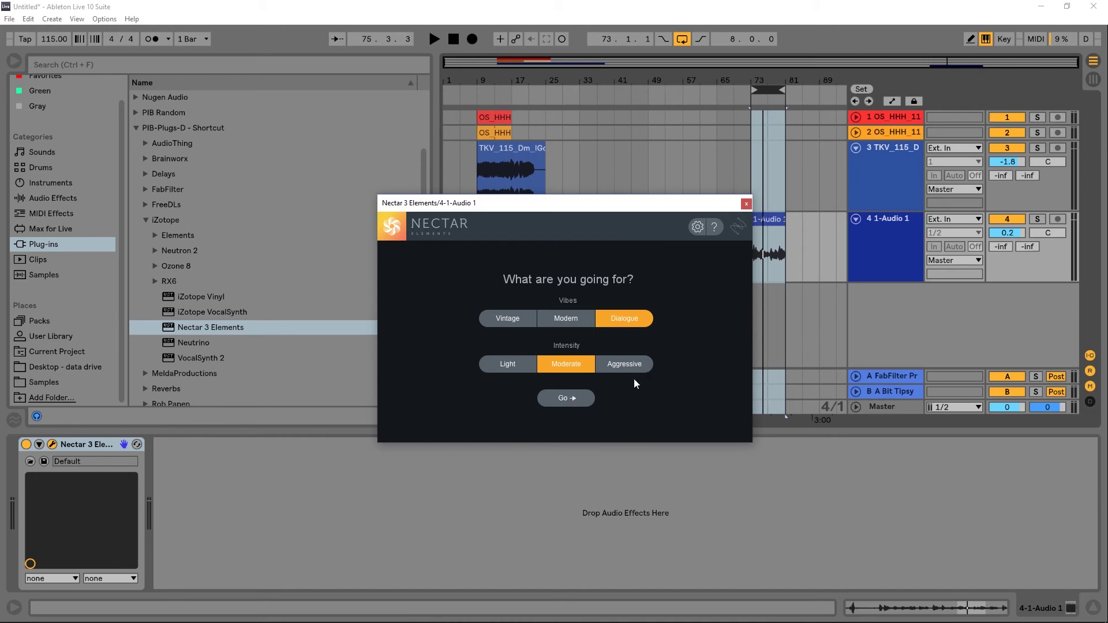
Run the Vocal Assistant on the 1-Audio 1 track with Dialogue vibe and Aggressive intensity, playing the clip for analysis
{"action": "left_click", "coordinate": [612, 361]}
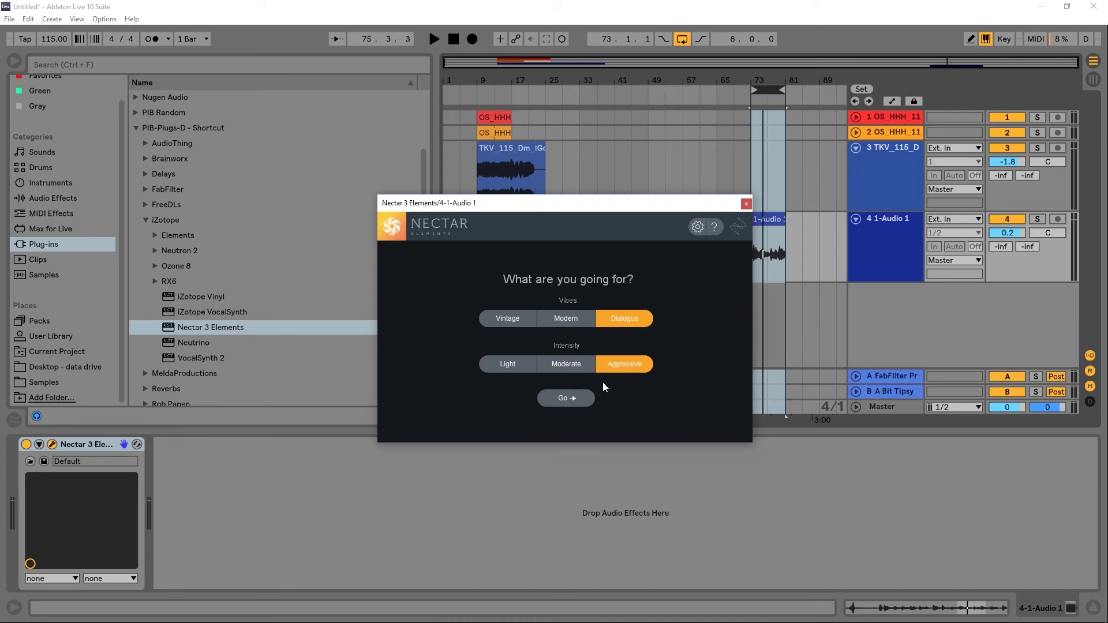
{"action": "left_click", "coordinate": [567, 399]}
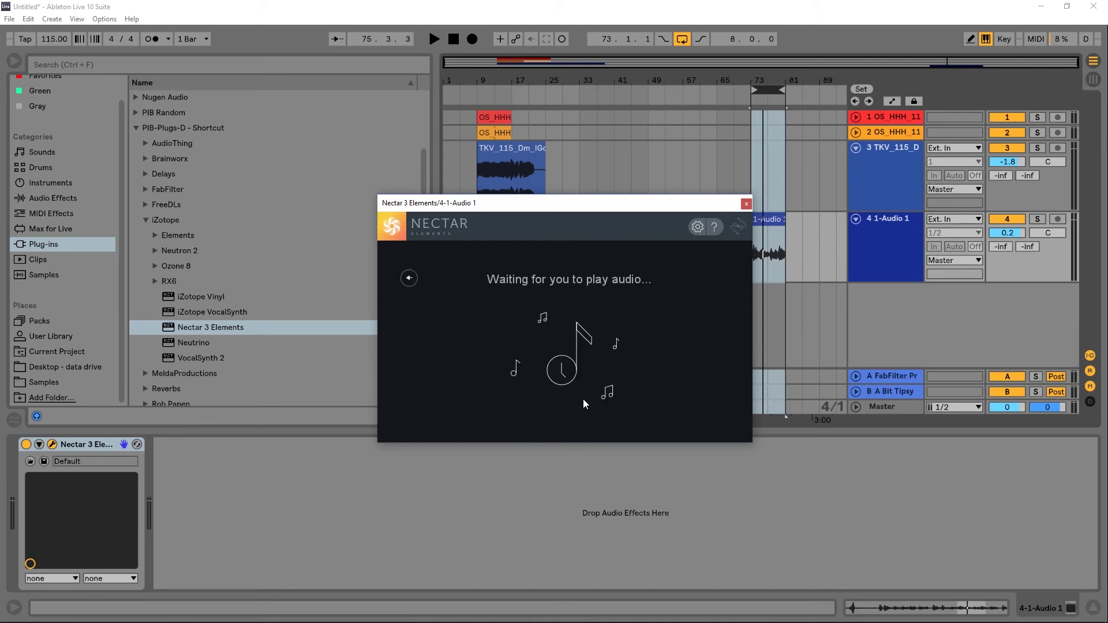
{"action": "key", "text": "space"}
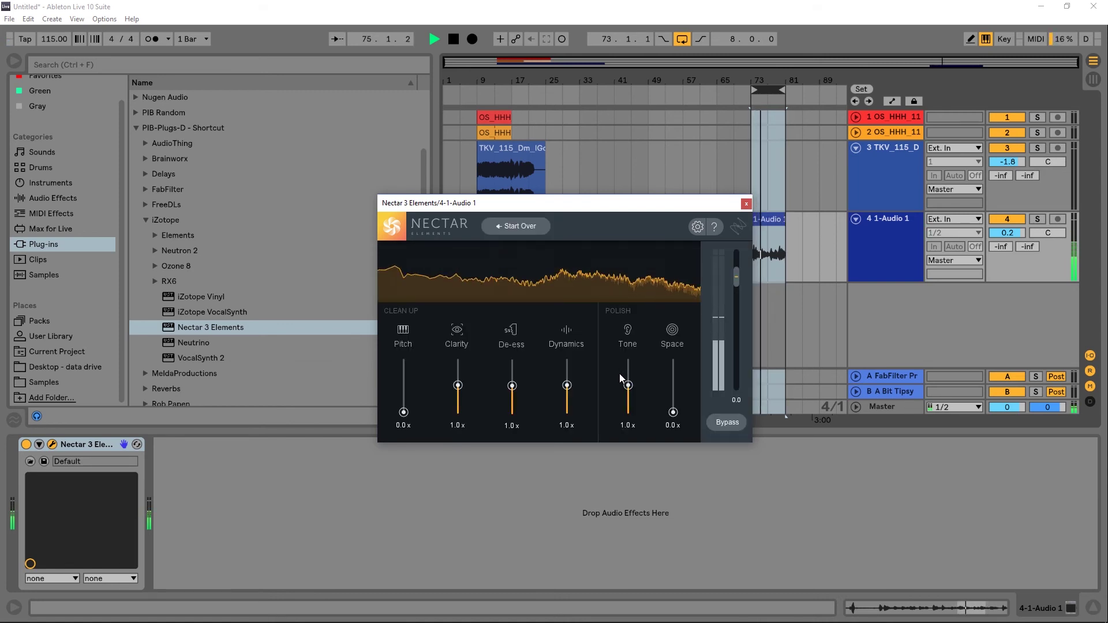
Compare the spoken audio on track 4 with Nectar's suggested processing bypassed and active
{"action": "left_click", "coordinate": [736, 423]}
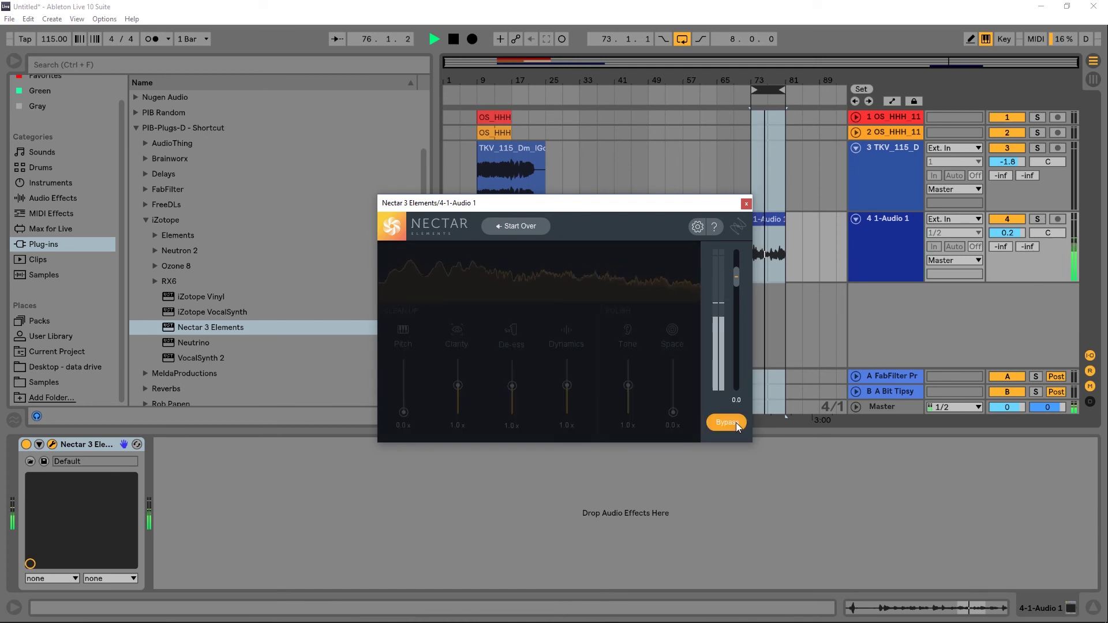
{"action": "left_click", "coordinate": [736, 423]}
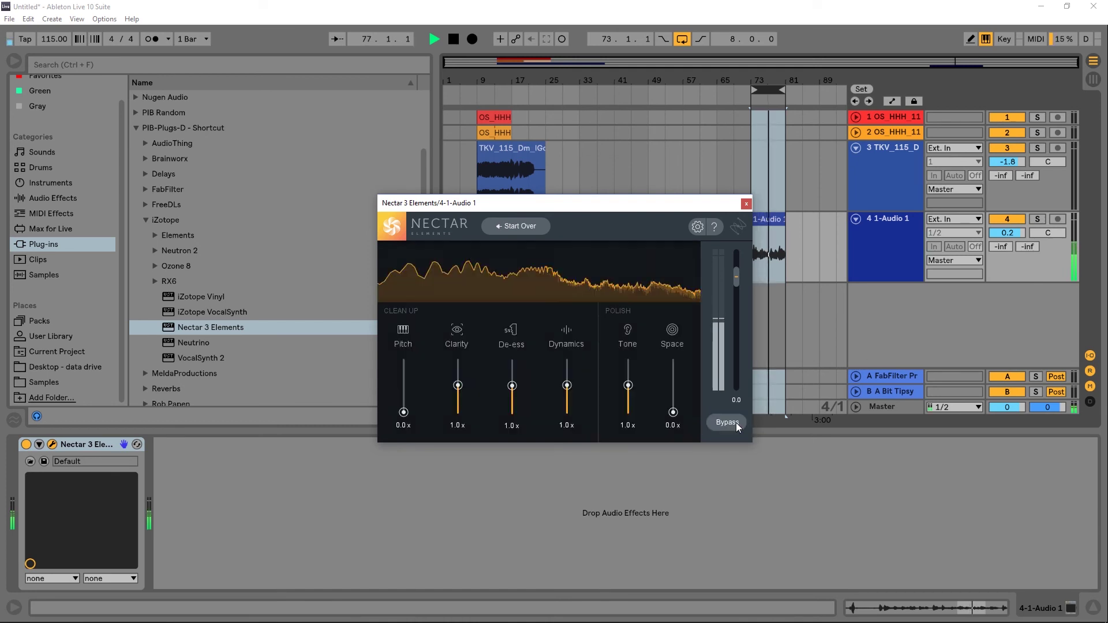
{"action": "key", "text": "space"}
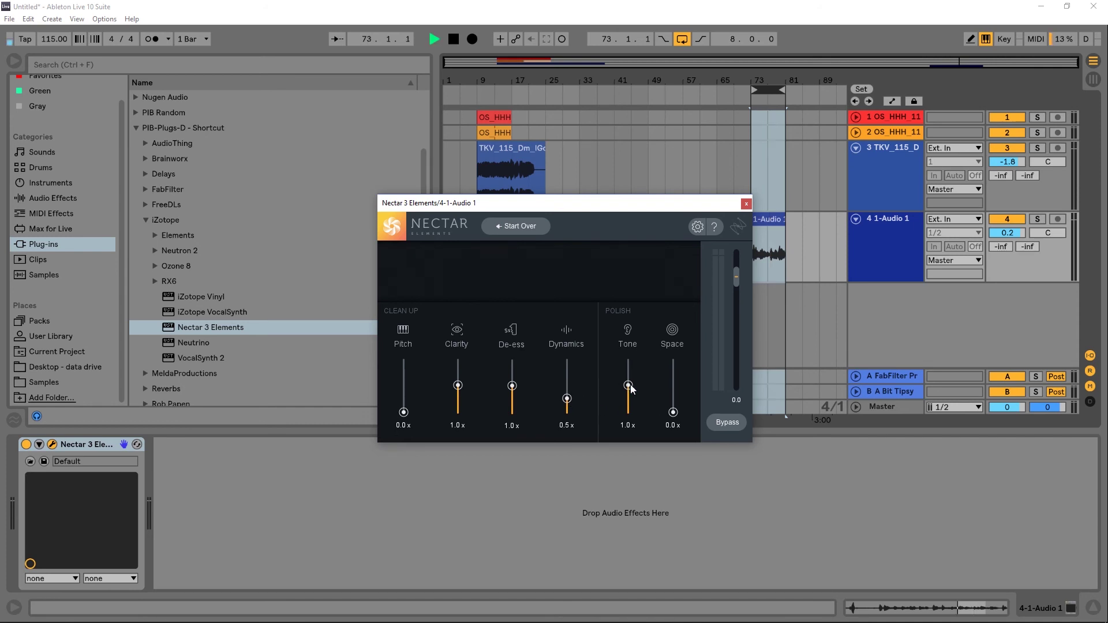
While the dialogue plays, set Nectar's Tone to 0.7x, De-ess to 1.8x and Clarity to 0.8x
{"action": "key", "text": "space"}
{"action": "left_click_drag", "start_coordinate": [627, 385], "coordinate": [629, 396]}
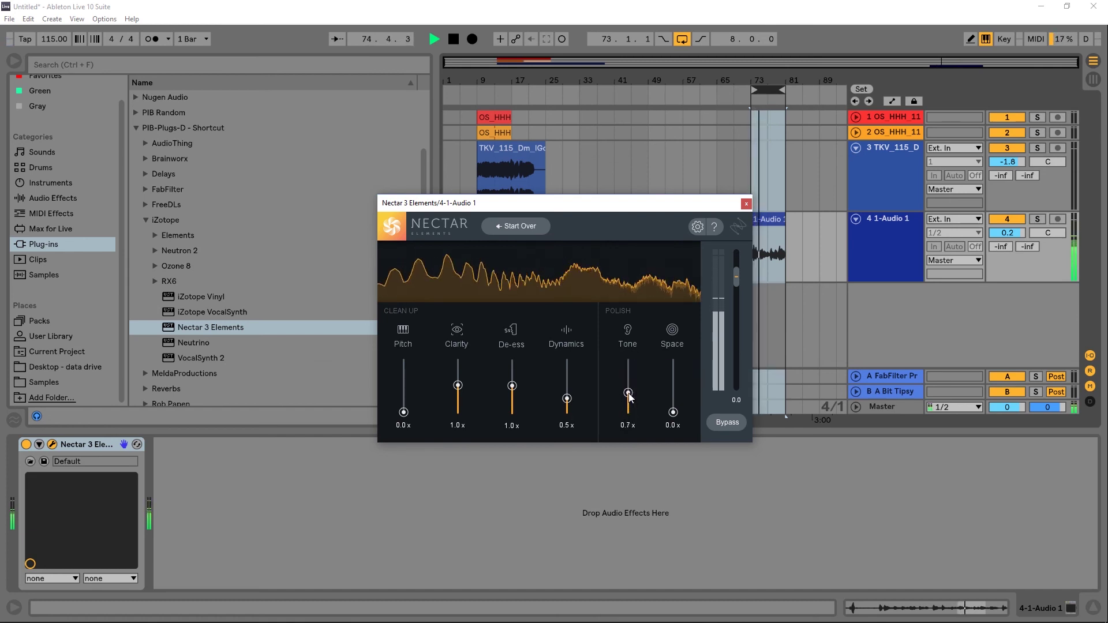
{"action": "left_click_drag", "start_coordinate": [510, 388], "coordinate": [459, 392]}
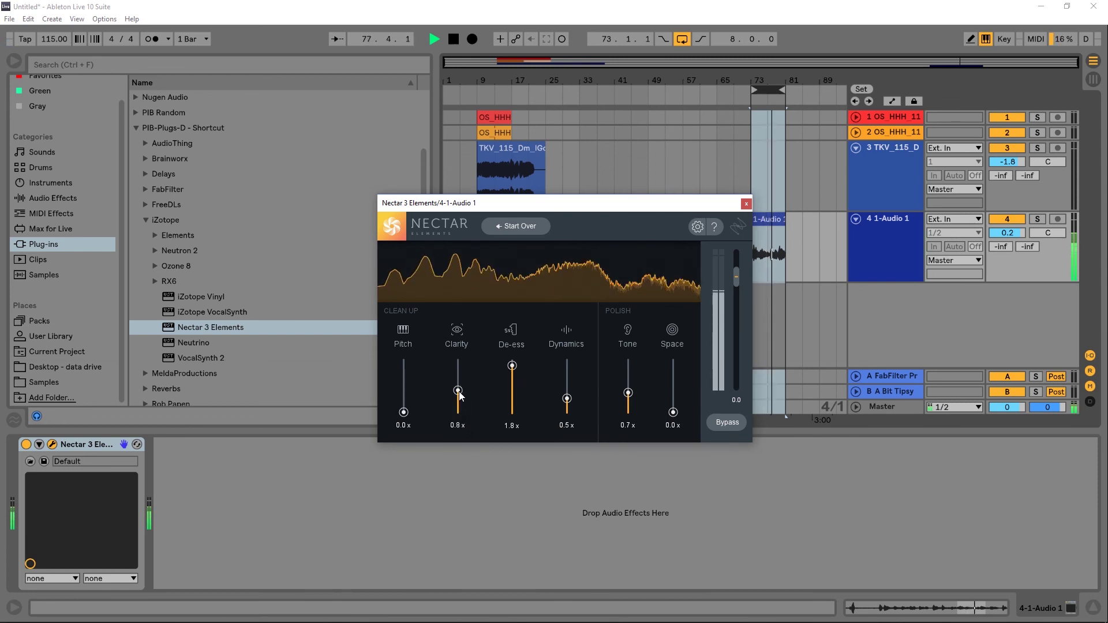
Compare the fine-tuned dialogue settings against the bypassed signal and stop playback
{"action": "left_click", "coordinate": [731, 422]}
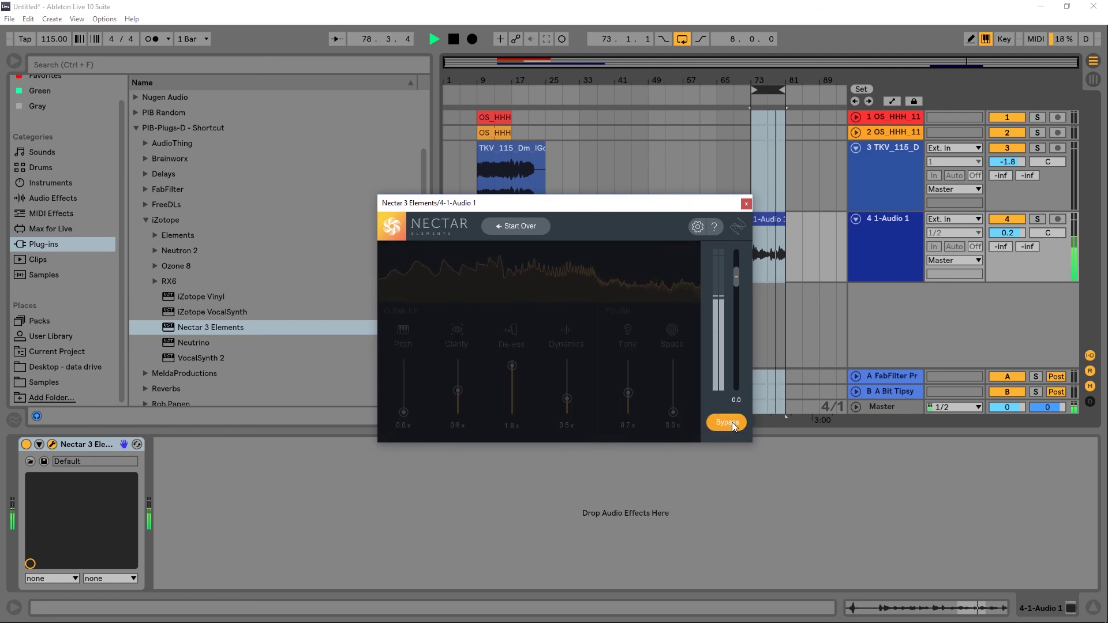
{"action": "left_click", "coordinate": [731, 422]}
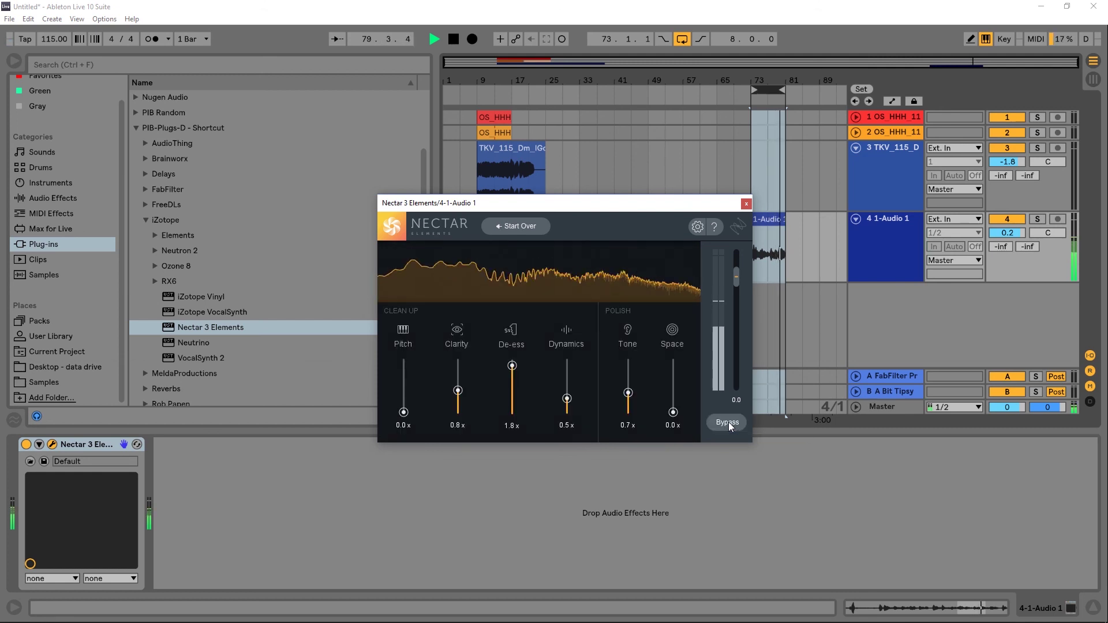
{"action": "key", "text": "space"}
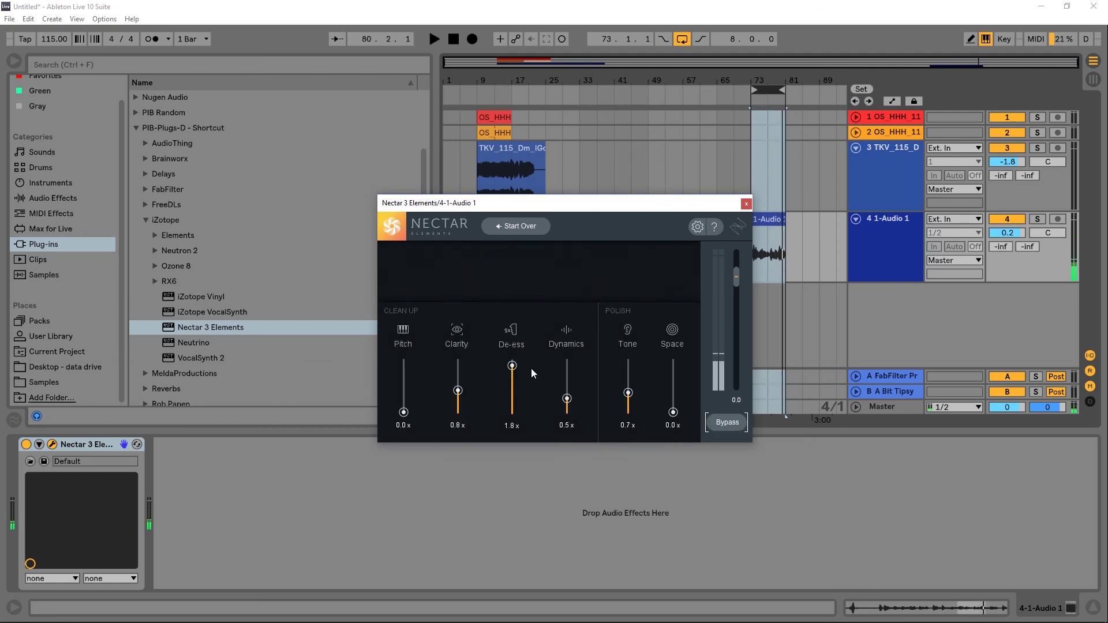